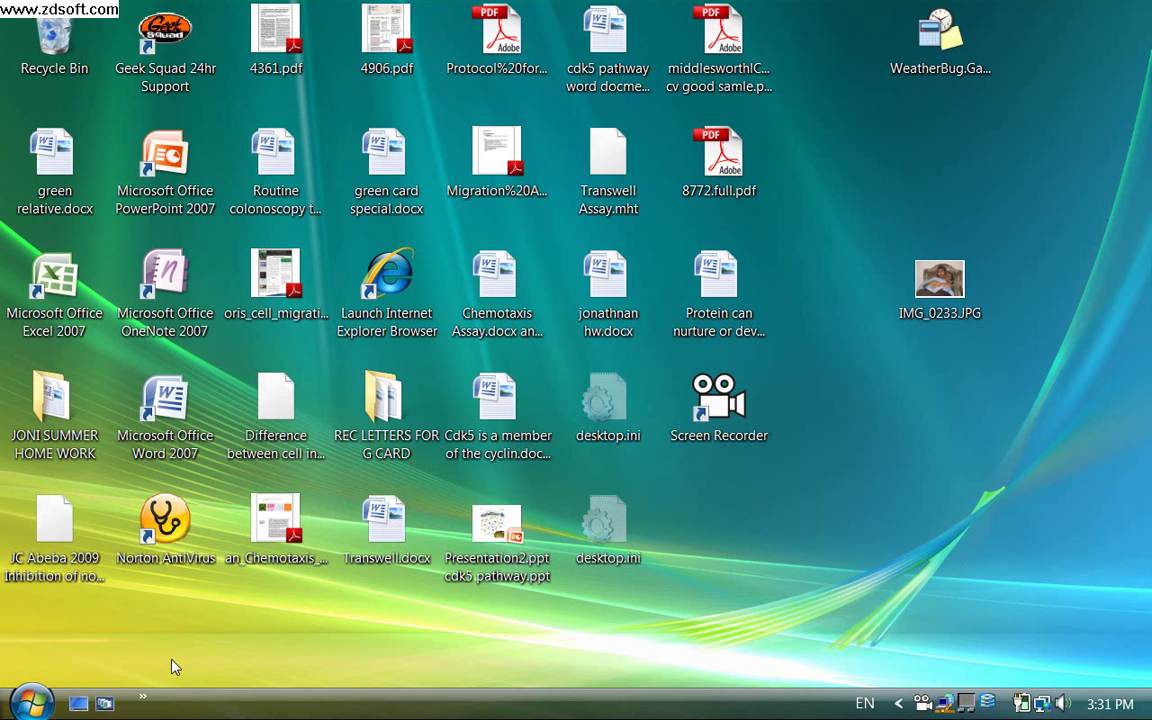
- Open Control Panel from the Start menu and scroll down its Classic View items
click(30, 705)
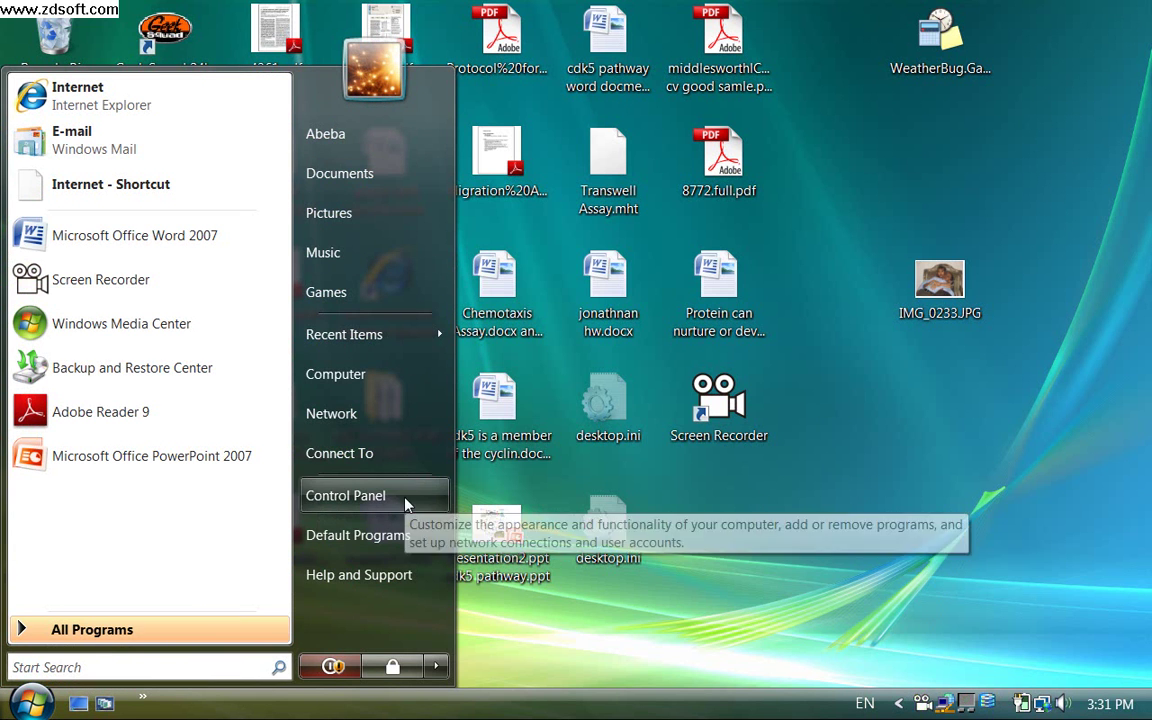
click(345, 495)
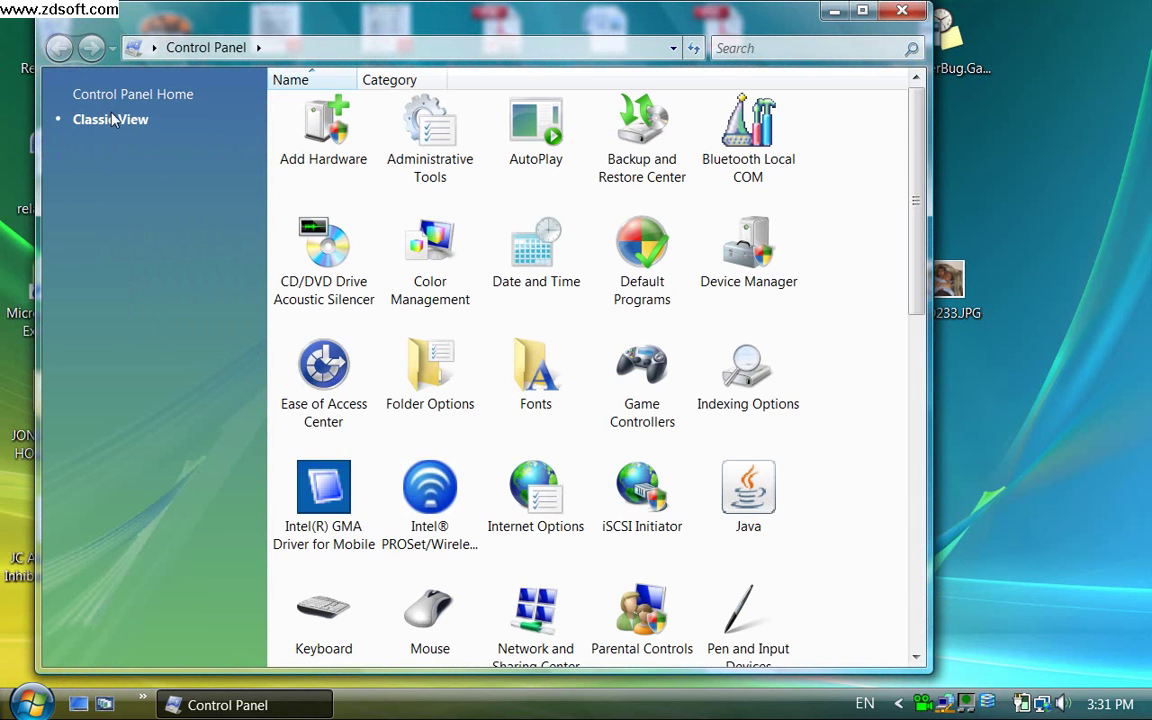
drag(917, 187, 918, 447)
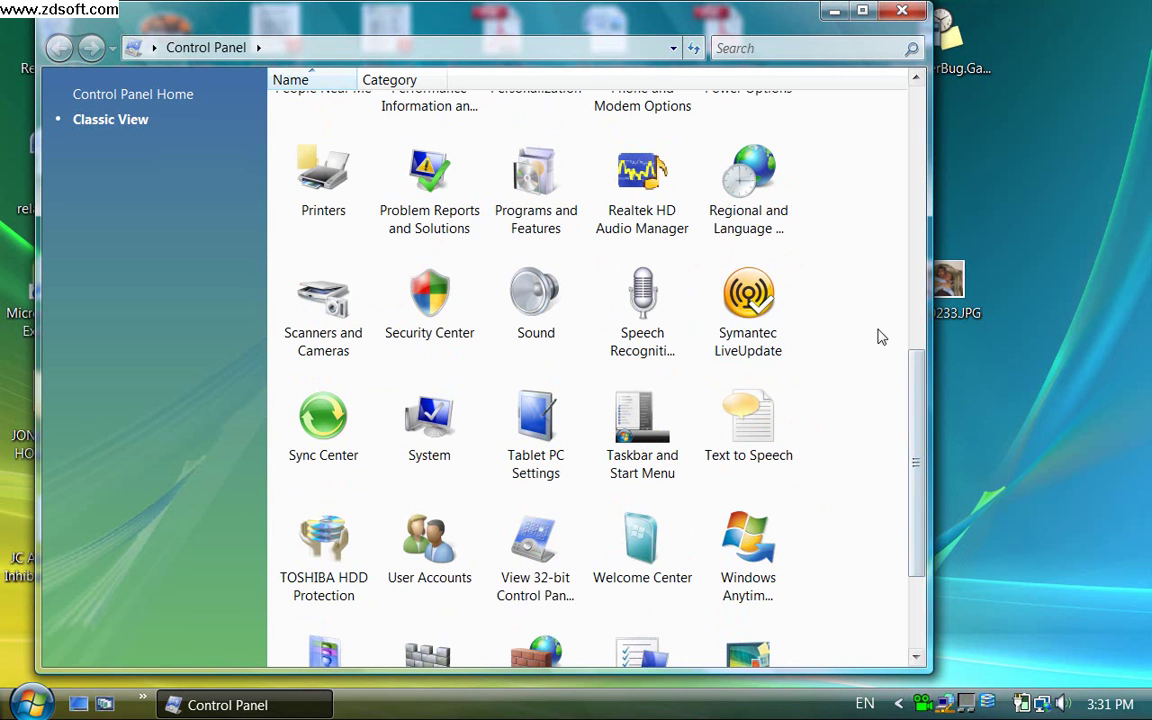
- Open the Speech Recognition options and start Windows Speech Recognition
double_click(647, 295)
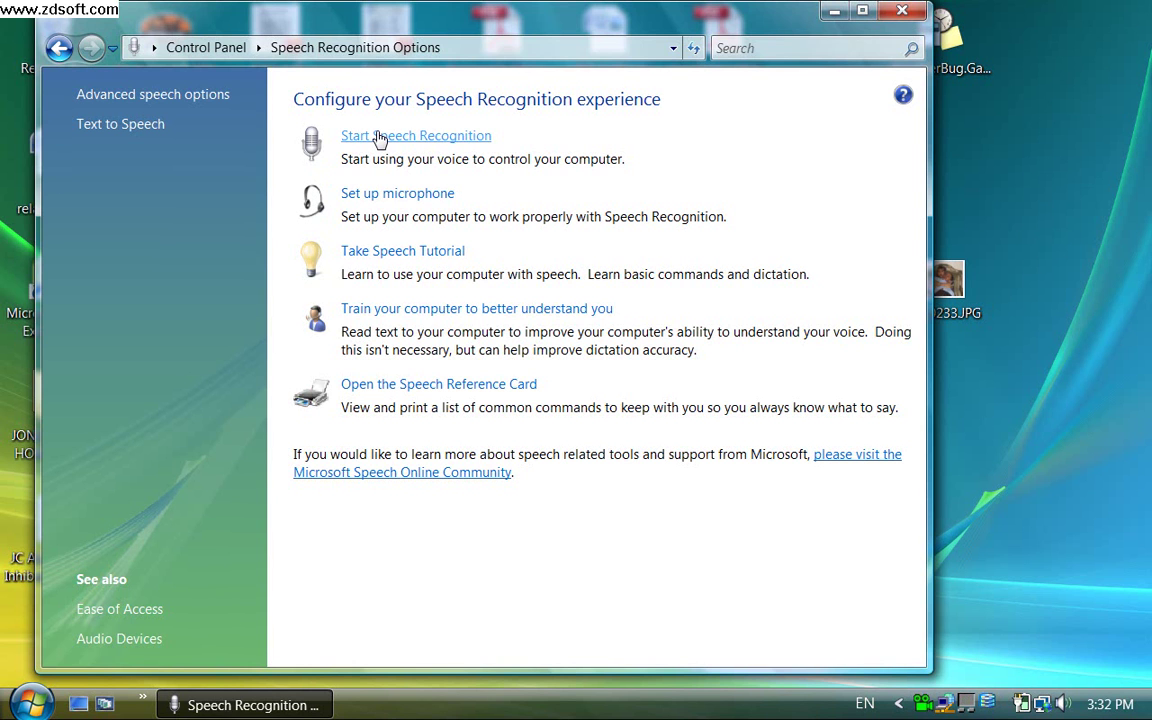
click(379, 138)
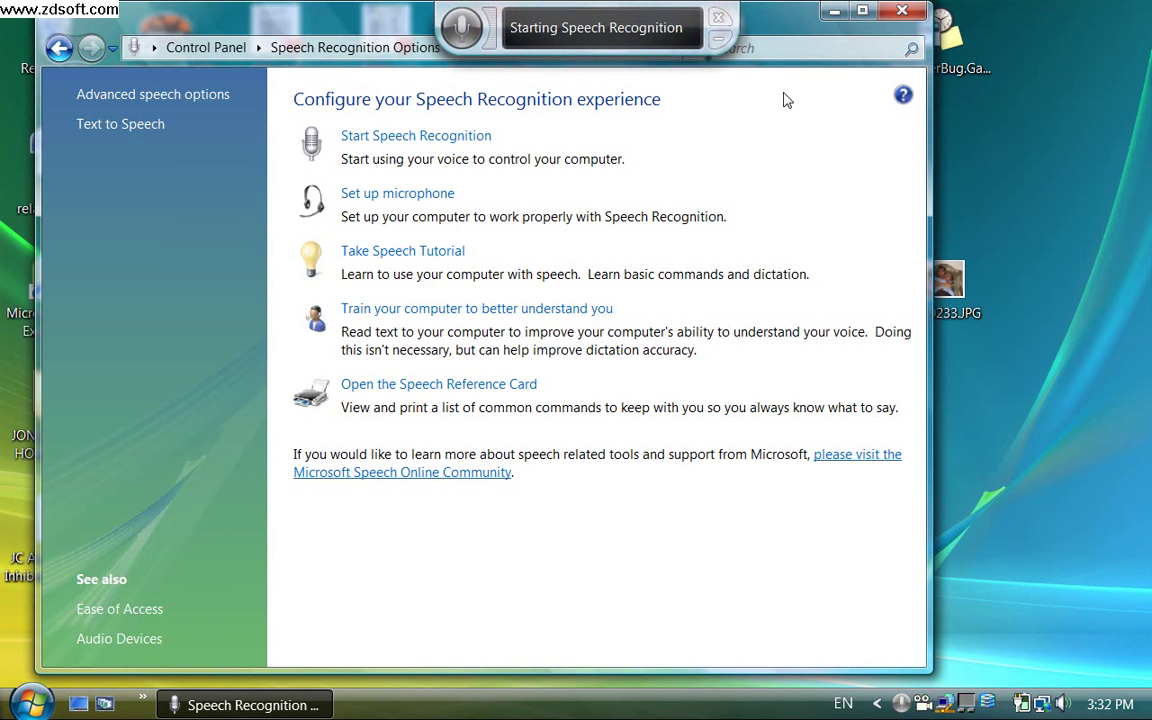
- Close the Control Panel window
click(903, 11)
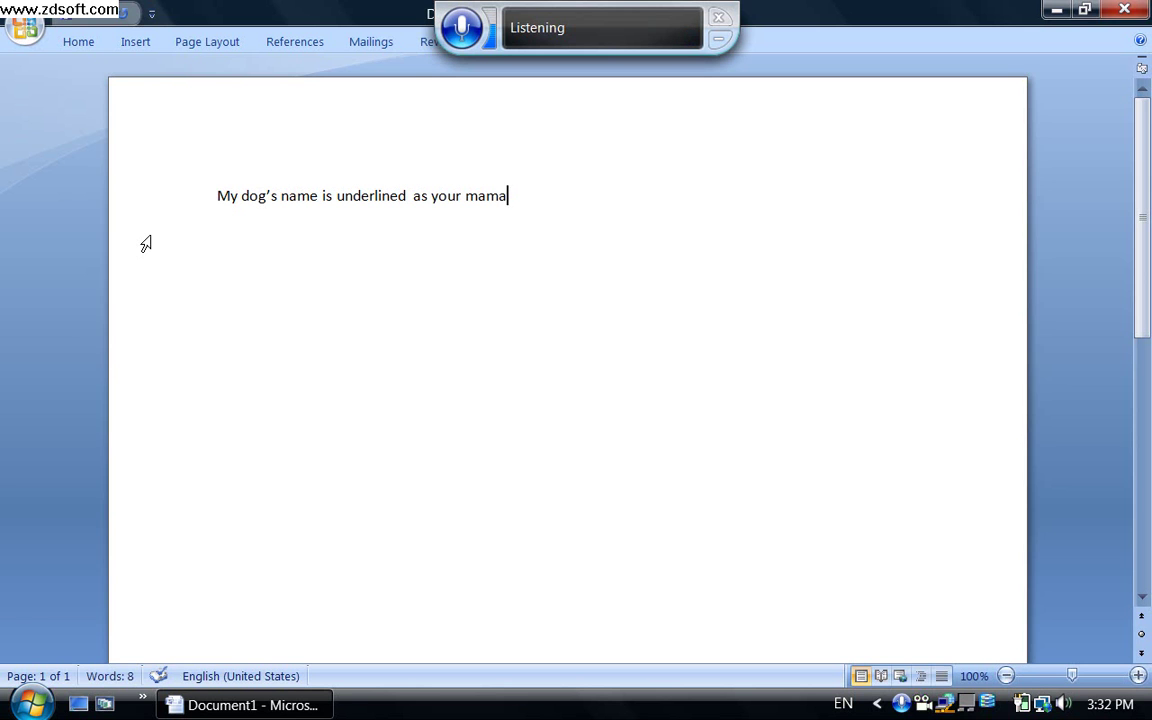
- Erase the dog sentence, dictate a phone-number sentence, then backspace it away
key(BackSpace)
key(BackSpace)
key(BackSpace)
key(BackSpace)
key(BackSpace)
key(BackSpace)
key(BackSpace)
key(BackSpace)
key(BackSpace)
key(BackSpace)
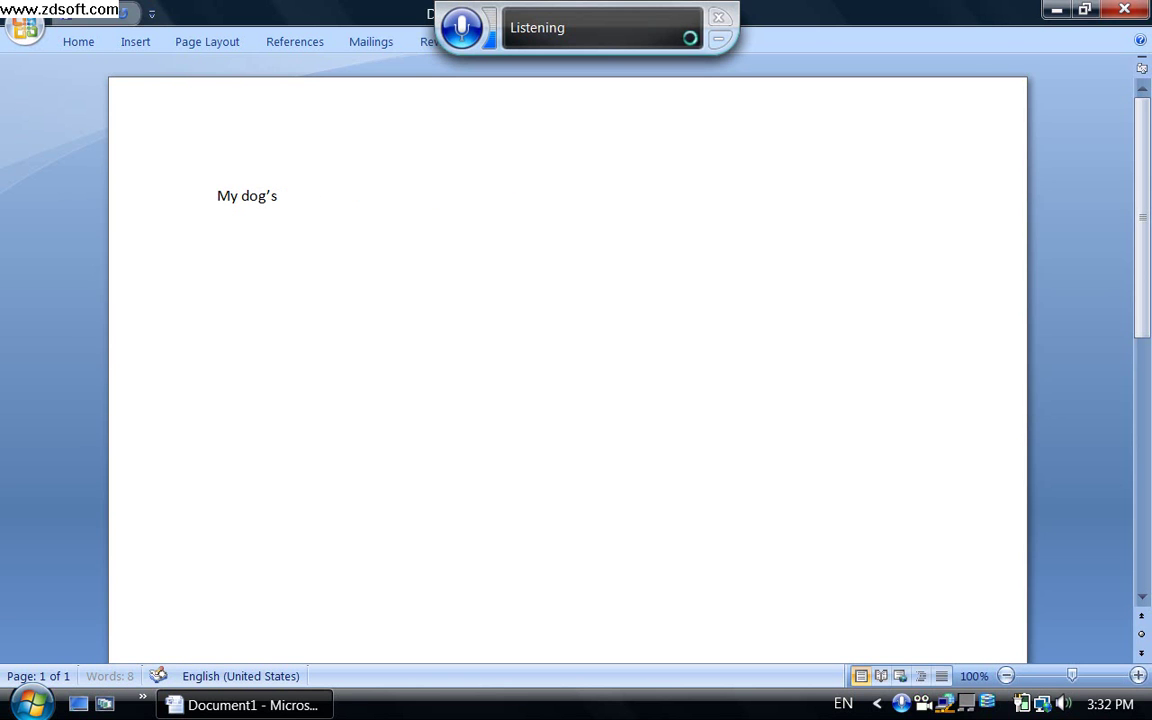
key(BackSpace)
key(BackSpace)
key(BackSpace)
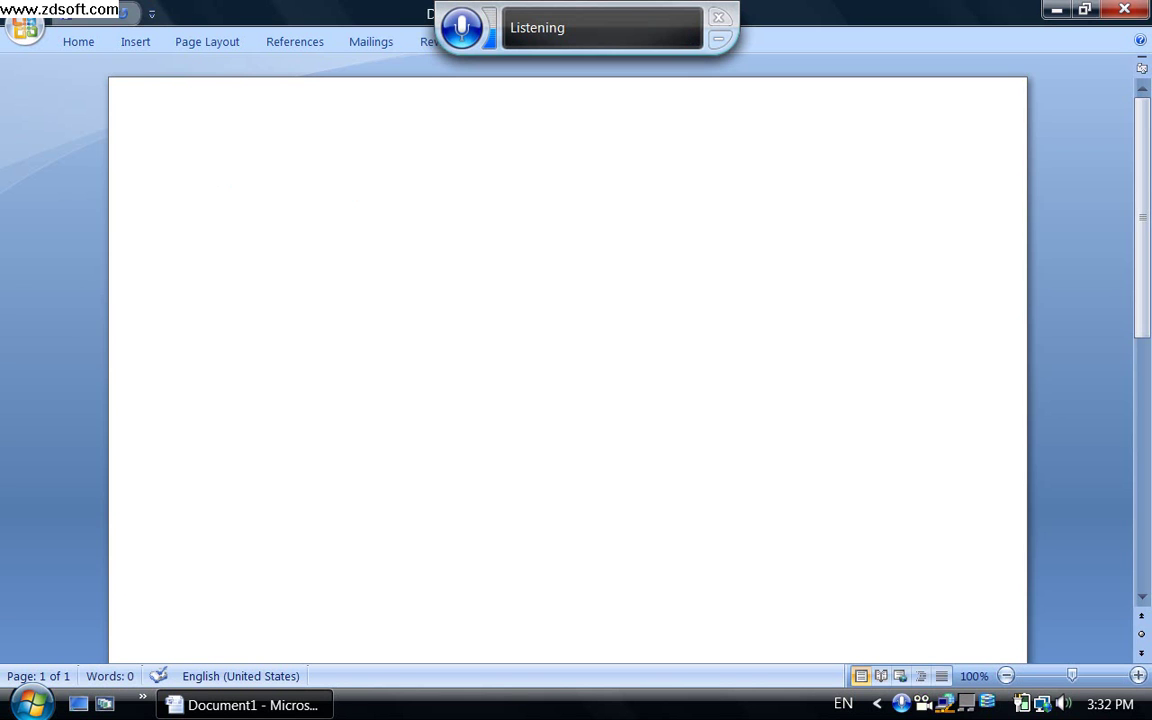
text(My phone)
text( number)
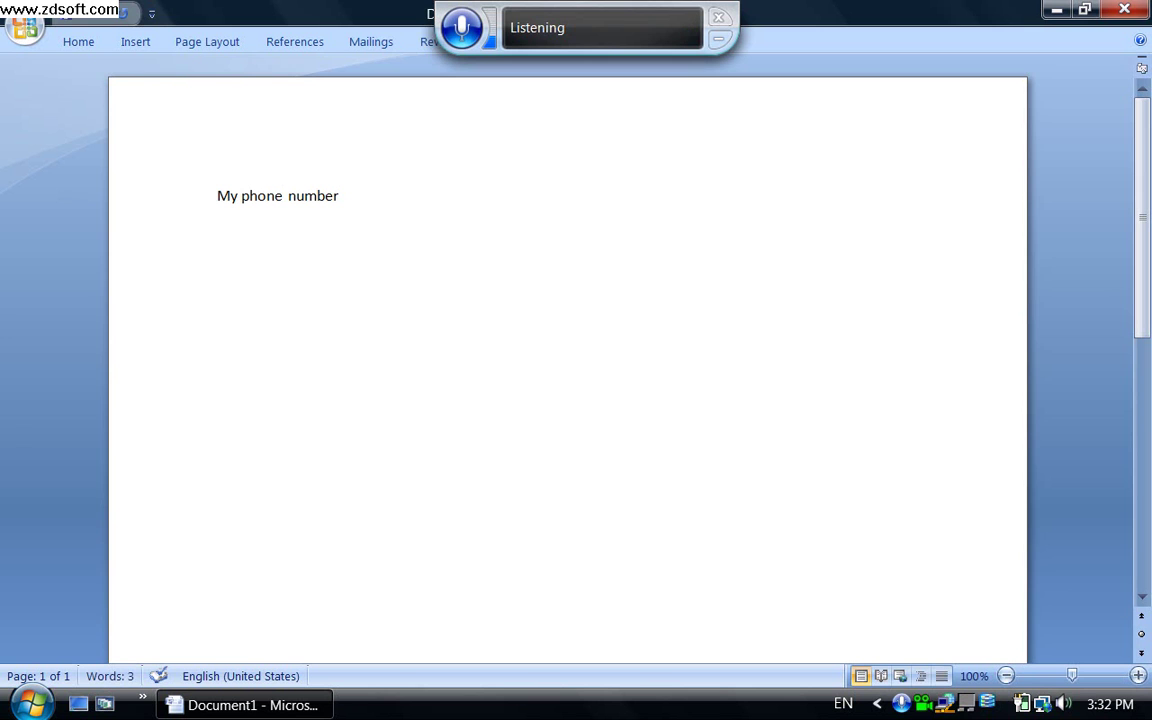
text( is)
text( two for all)
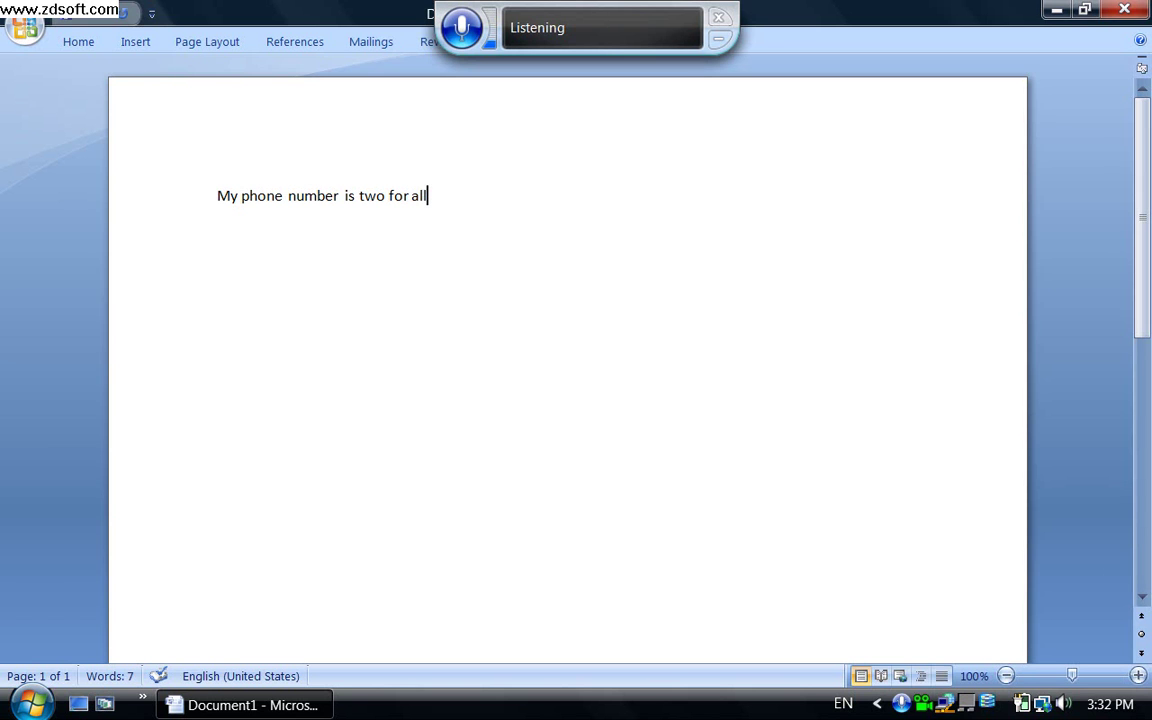
text( 240)
text( 666)
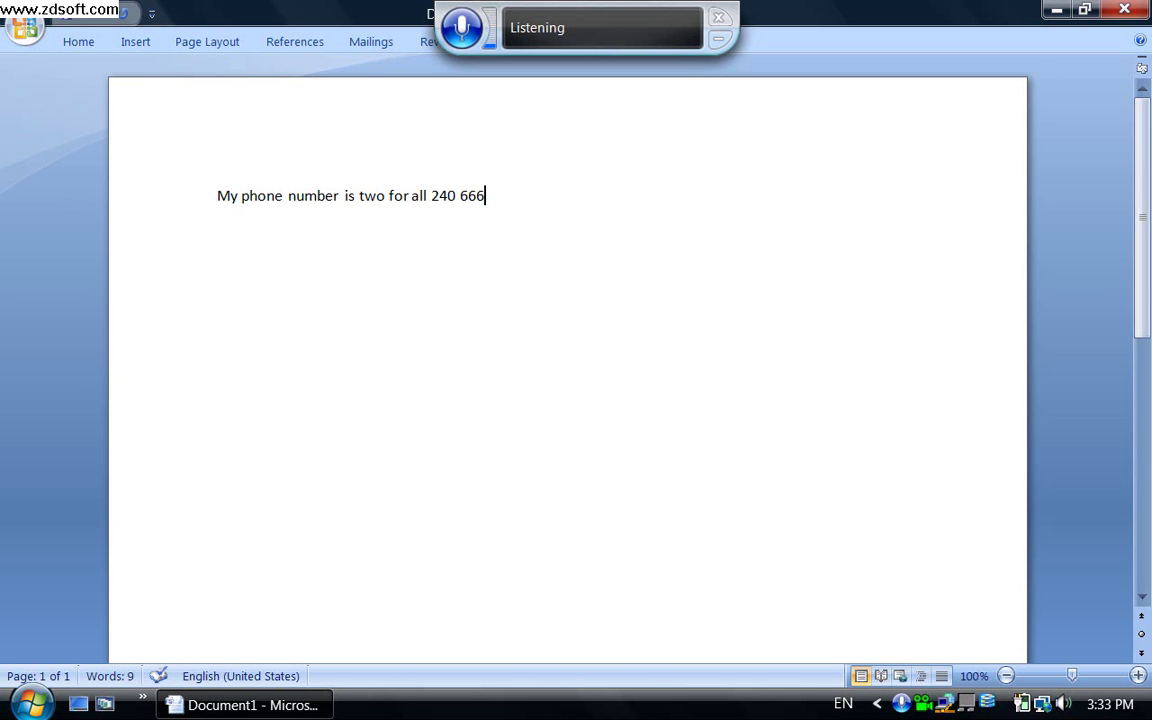
text( not really)
key(BackSpace)
key(BackSpace)
key(BackSpace)
key(BackSpace)
key(BackSpace)
key(BackSpace)
key(BackSpace)
key(BackSpace)
key(BackSpace)
key(BackSpace)
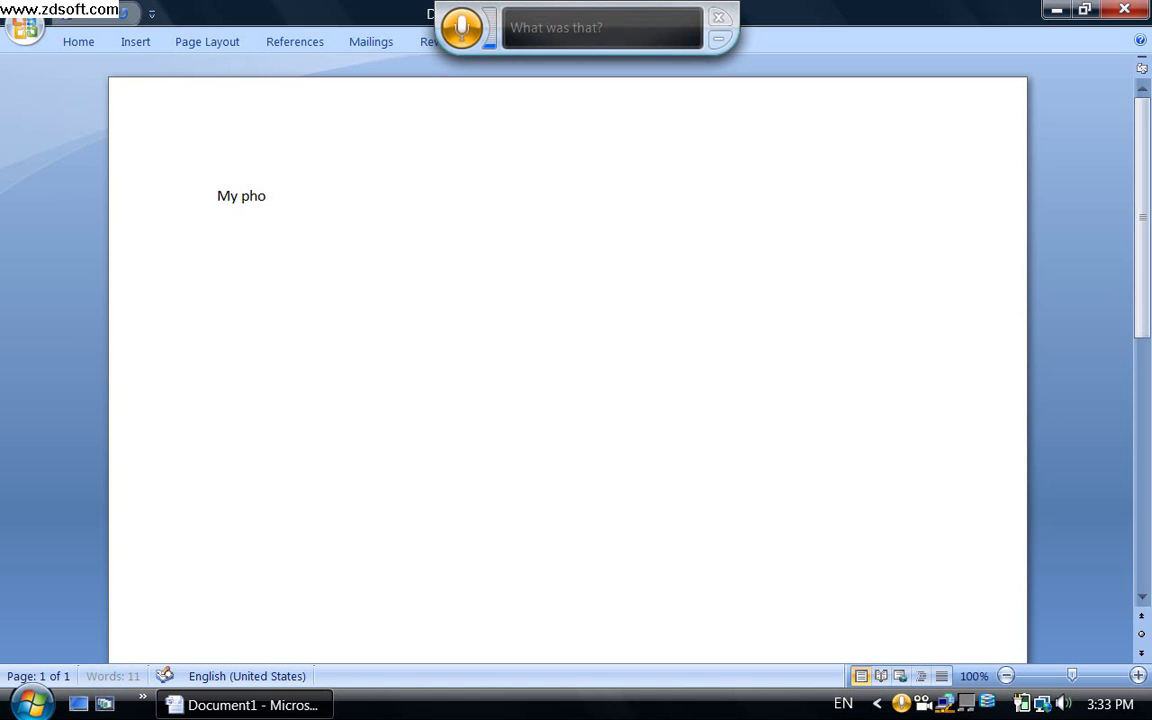
key(BackSpace)
key(BackSpace)
key(BackSpace)
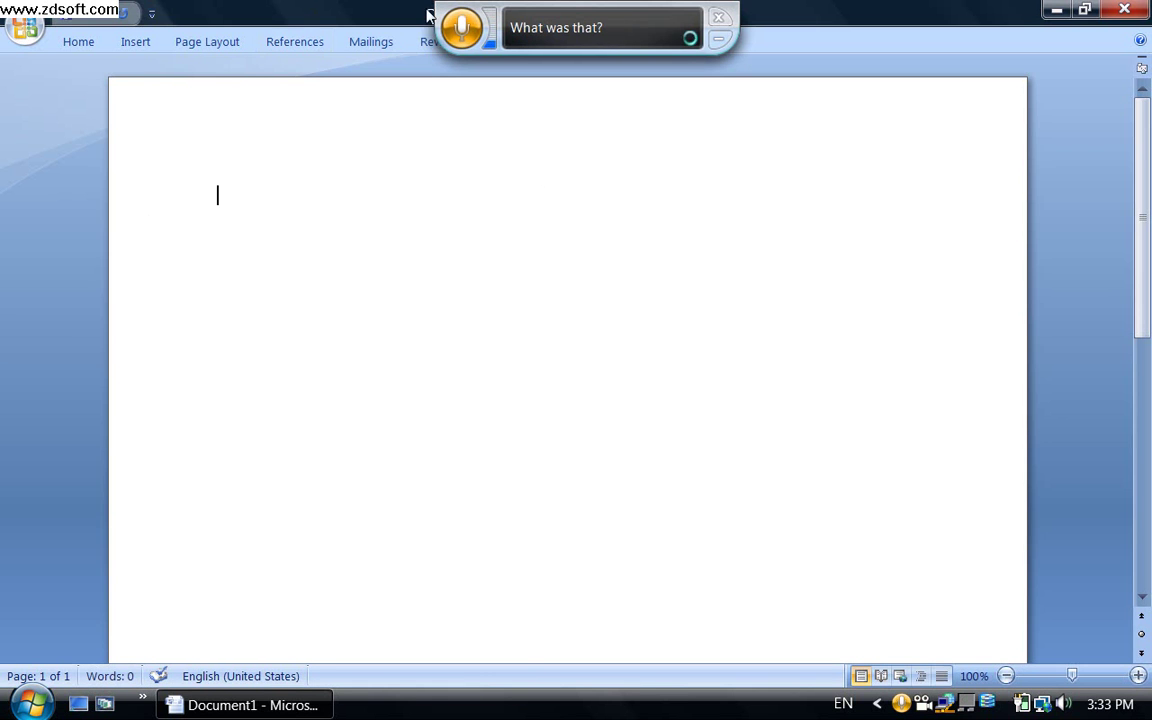
- Close Word with Alt+F4 without saving the document
key(alt+F4)
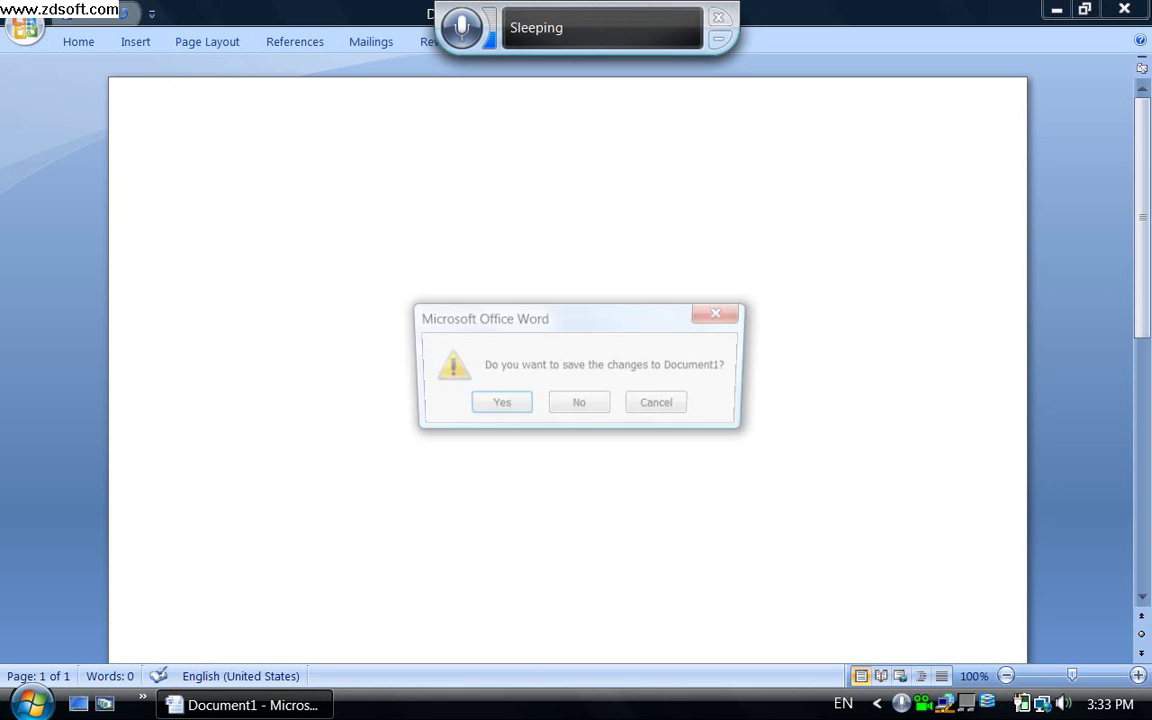
click(580, 405)
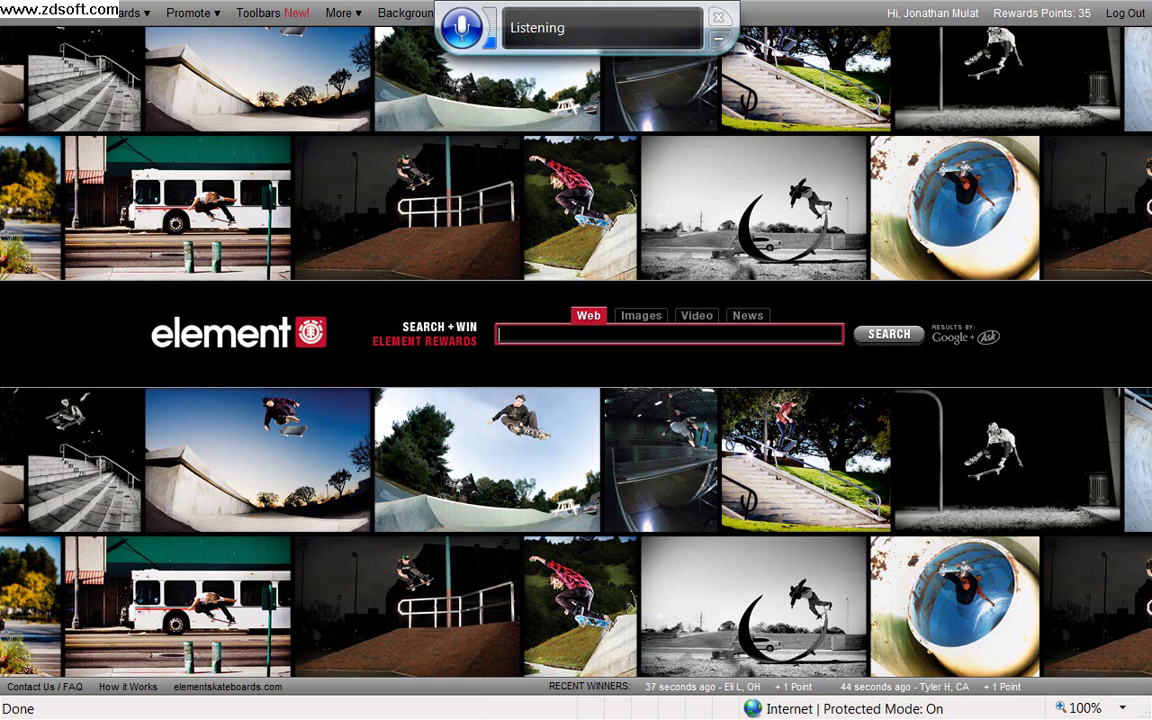
- Search the web for 'Elements skateboarding'
text(Elements skateboarding)
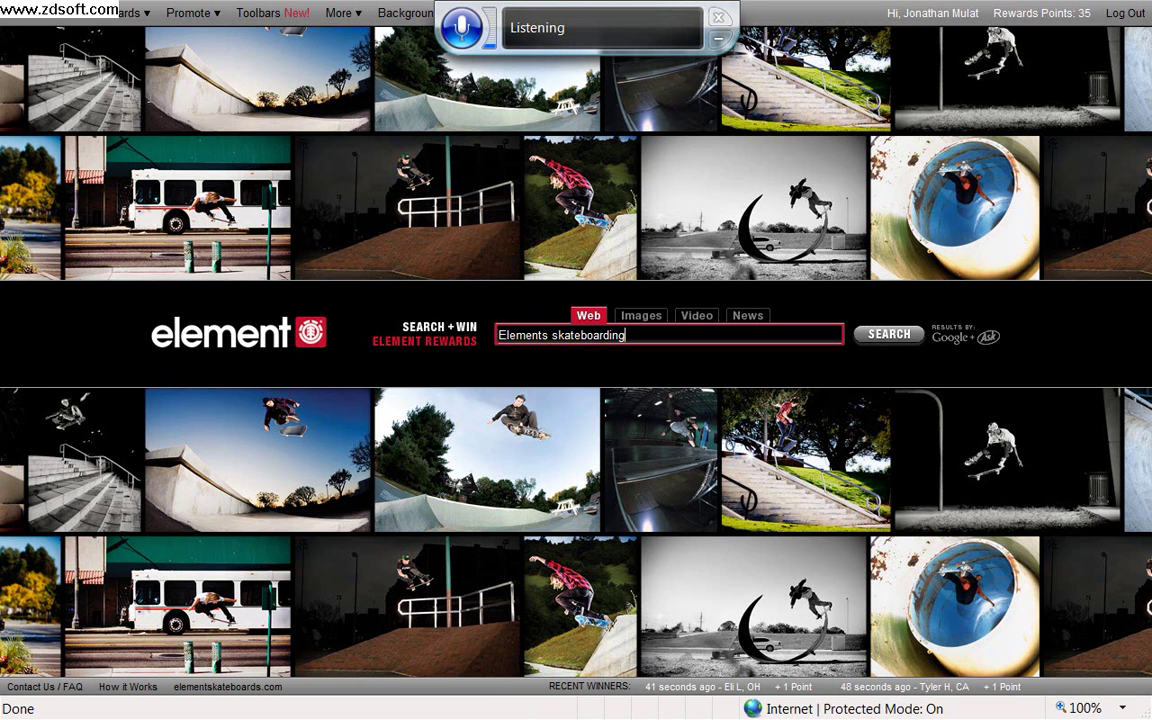
key(Return)
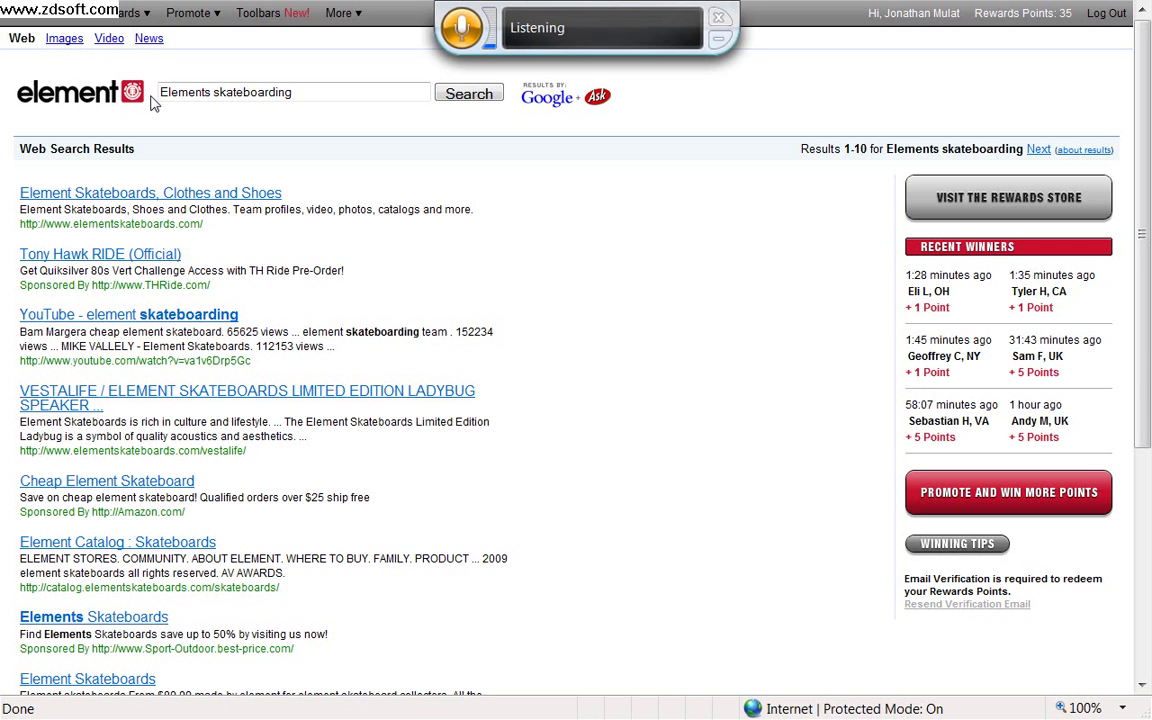
- Put speech recognition to sleep, clear the search box, and toggle the Start menu
click(465, 28)
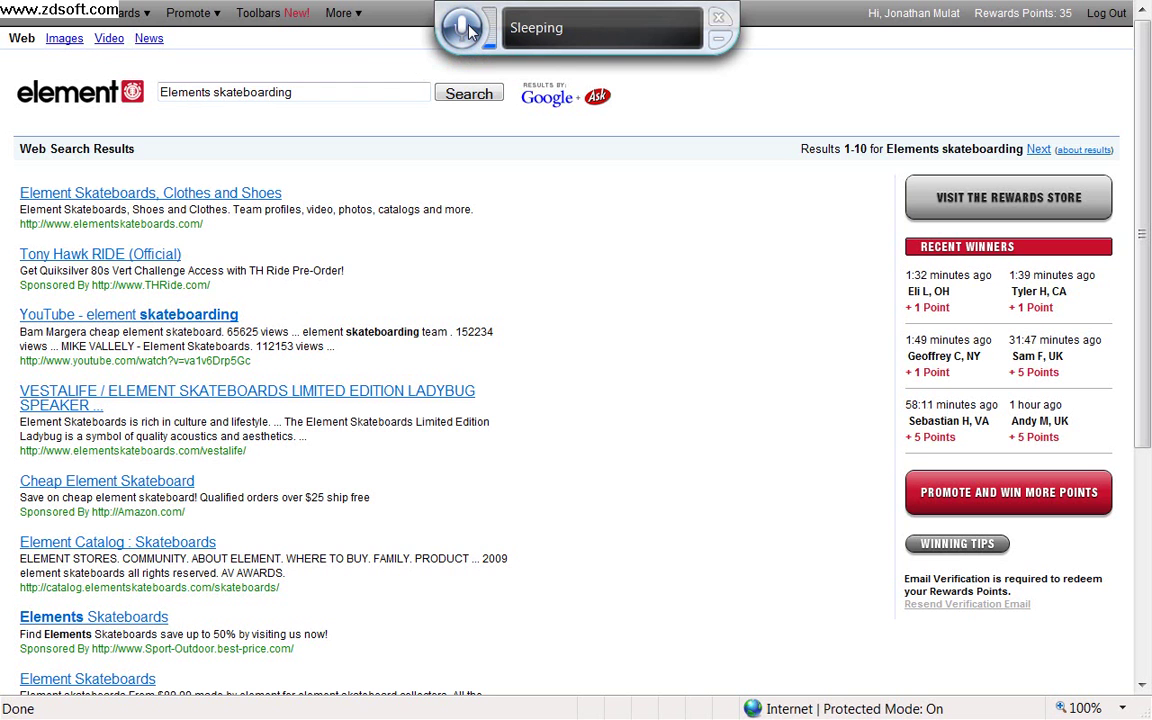
click(418, 87)
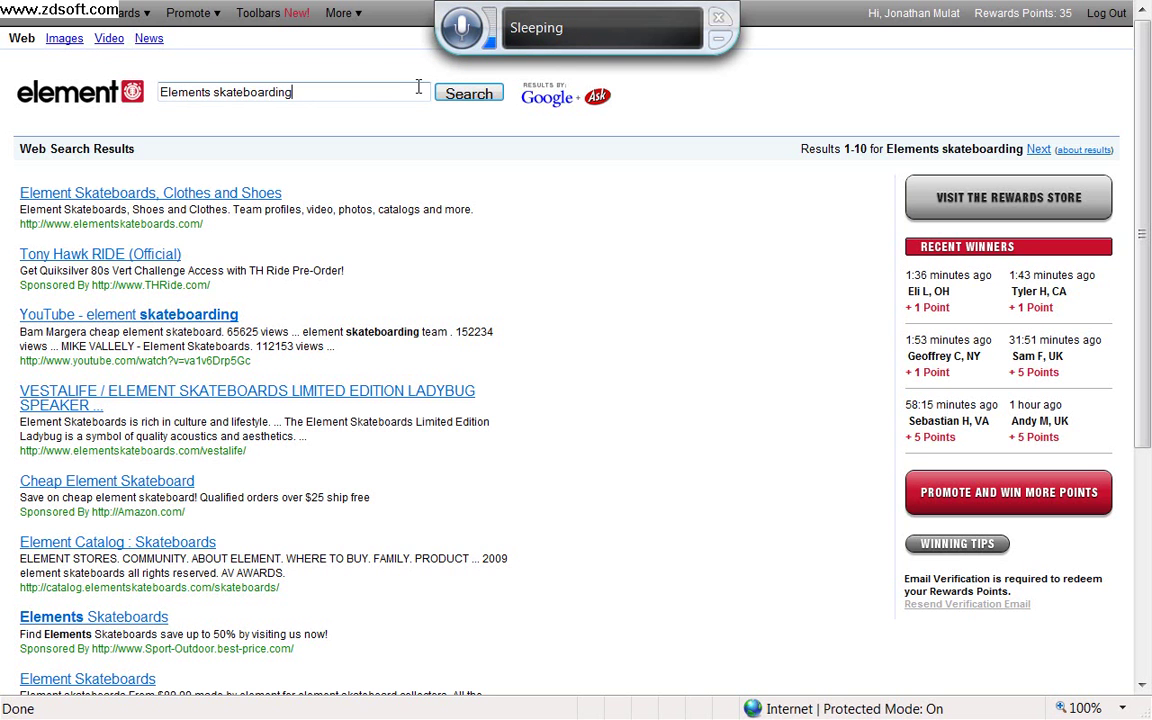
key(BackSpace)
key(BackSpace)
key(BackSpace)
key(BackSpace)
key(BackSpace)
key(BackSpace)
key(BackSpace)
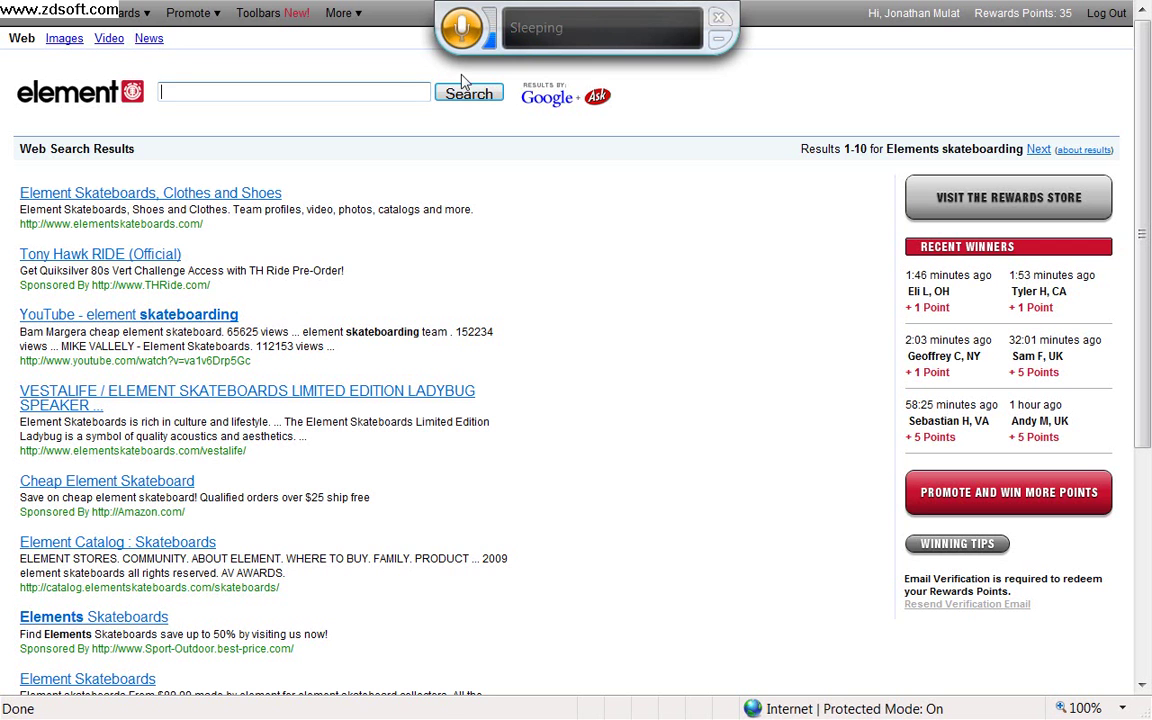
key(super)
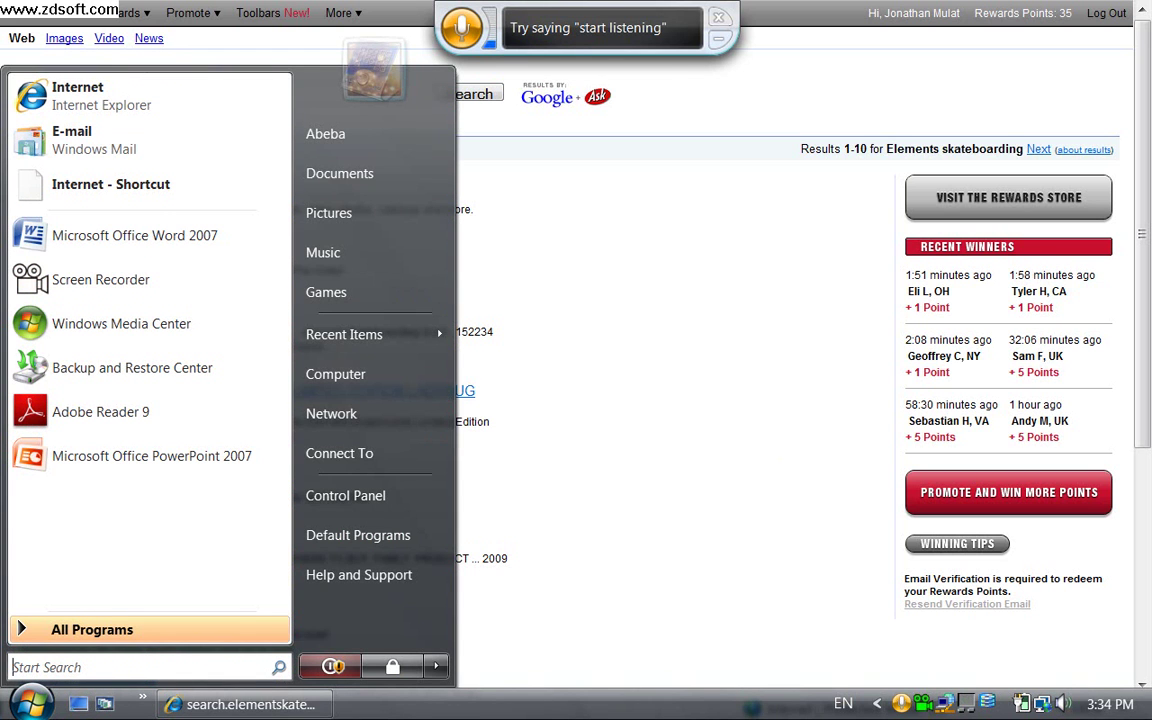
key(super)
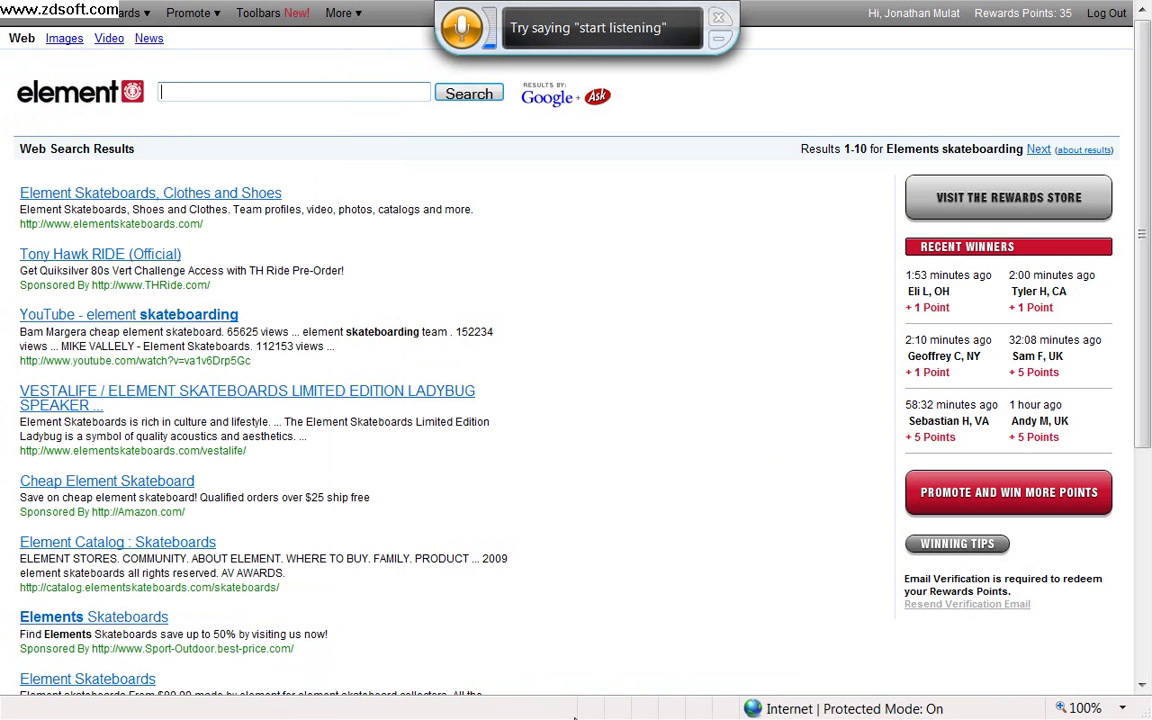